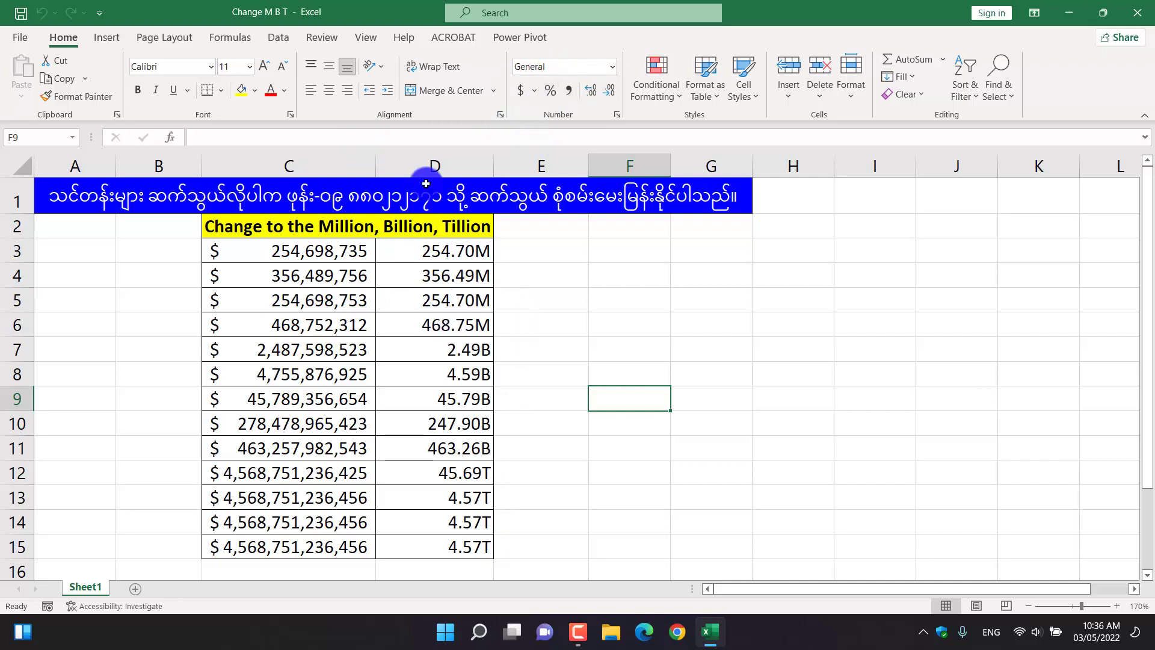
# Open the number format settings for cells C3:C15 and choose the Custom category.
pyautogui.click(310, 251)
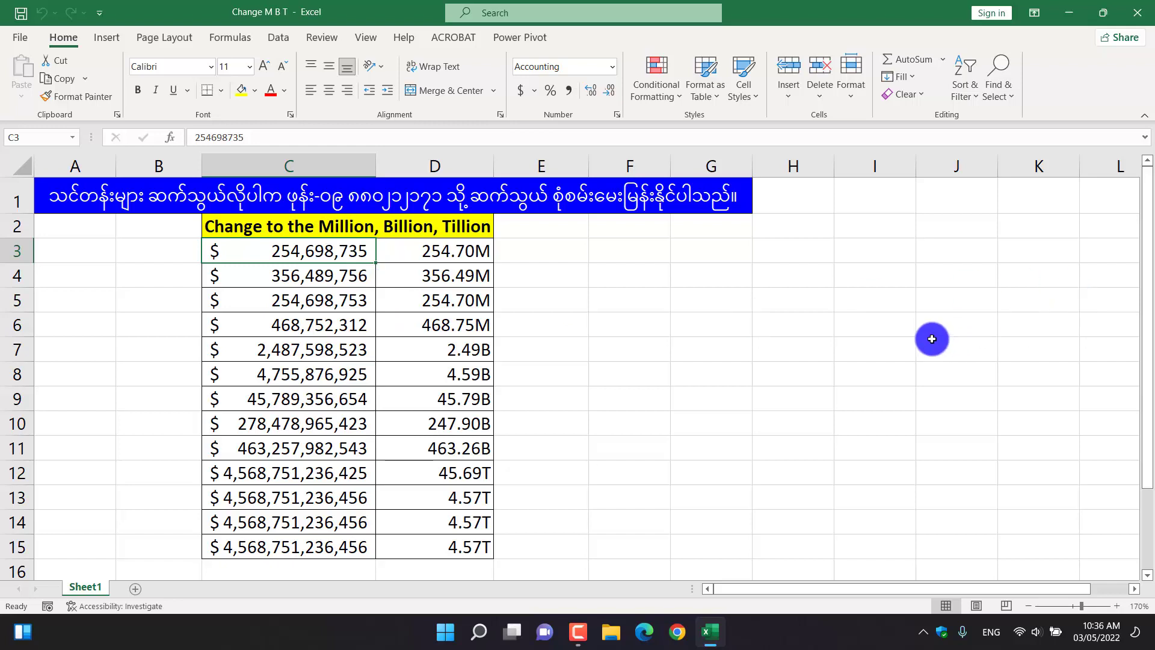
pyautogui.hotkey('ctrl', 'shift', 'Down')
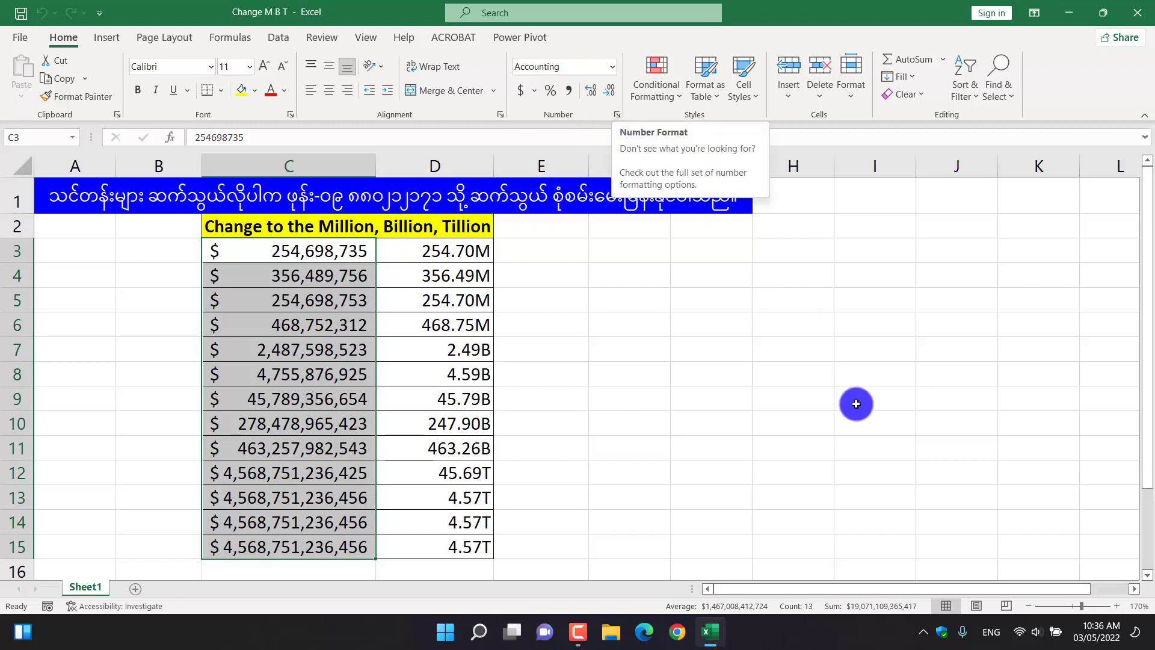
pyautogui.hotkey('ctrl', '1')
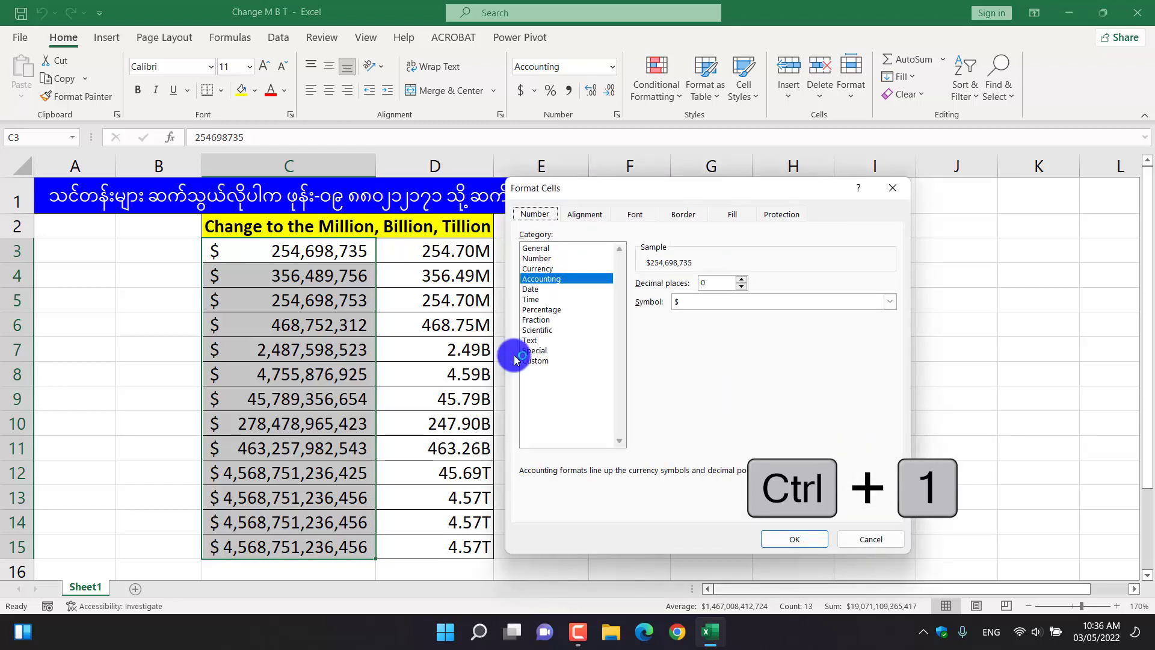
pyautogui.click(534, 361)
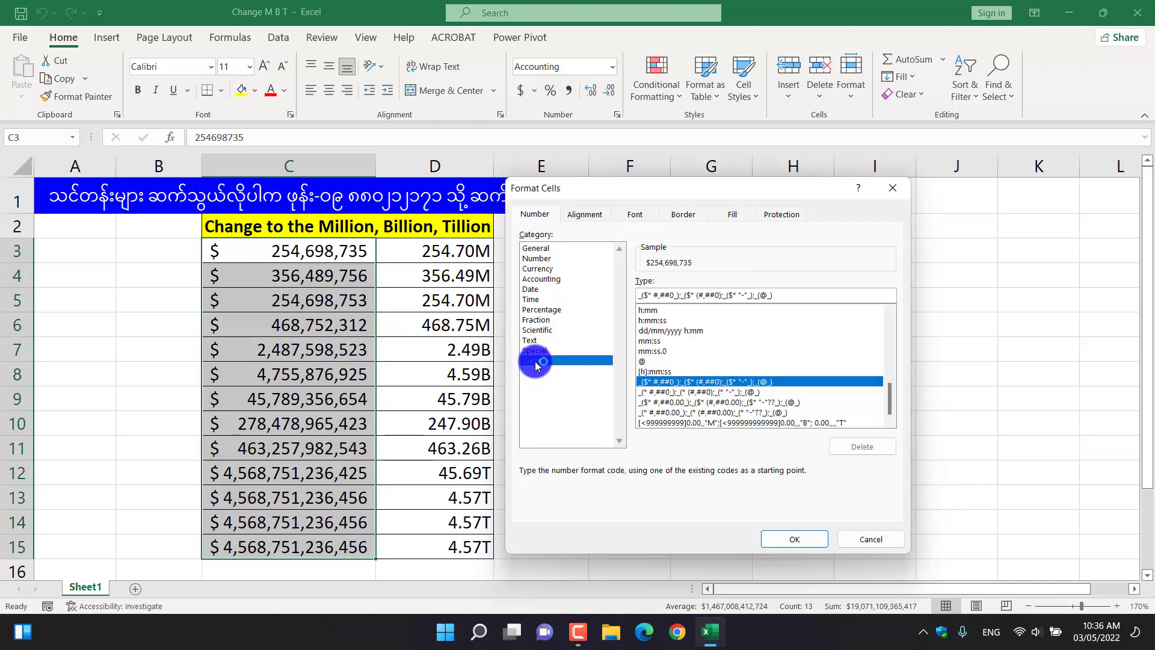
pyautogui.moveTo(752, 194)
pyautogui.mouseDown()
pyautogui.moveTo(698, 185)
pyautogui.moveTo(744, 203)
pyautogui.mouseUp()
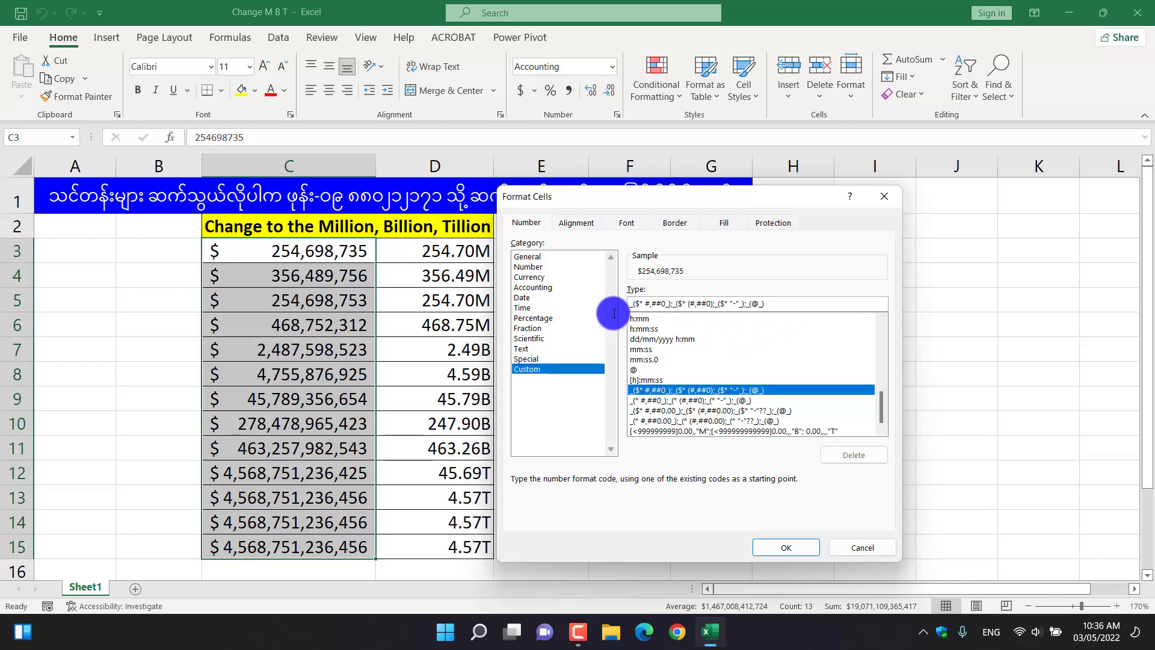
# Clear the existing format code and start a new one with the condition [<999999999].
pyautogui.moveTo(767, 303); pyautogui.dragTo(621, 303)
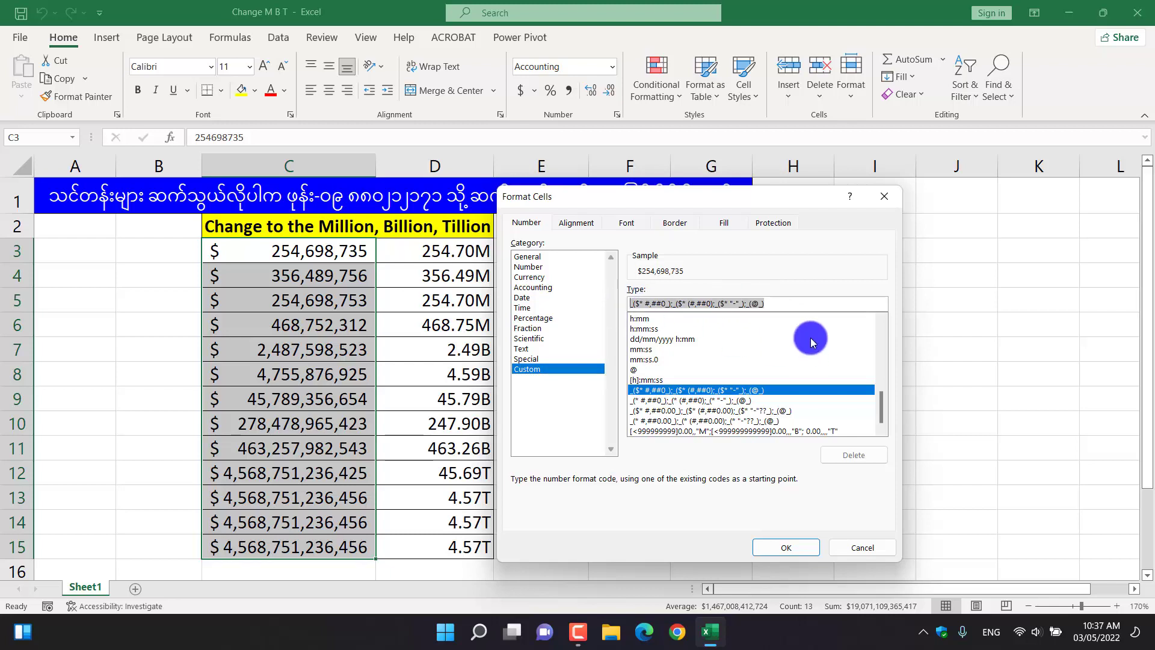
pyautogui.press('Delete')
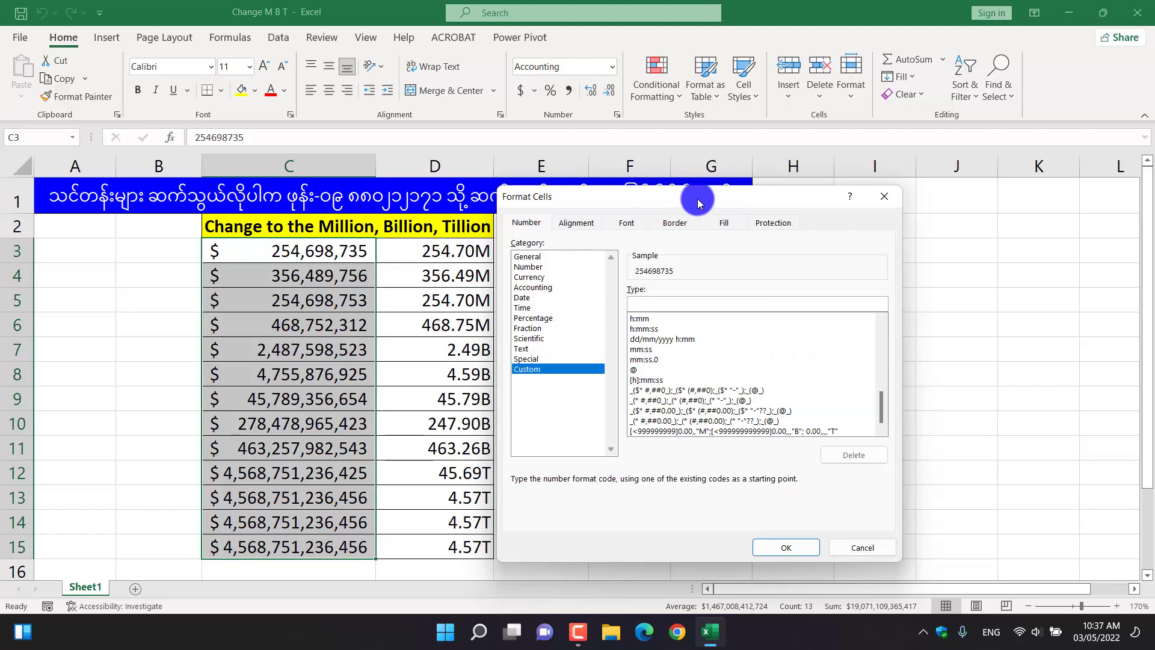
pyautogui.moveTo(697, 203); pyautogui.dragTo(644, 202)
pyautogui.moveTo(625, 209); pyautogui.dragTo(596, 210)
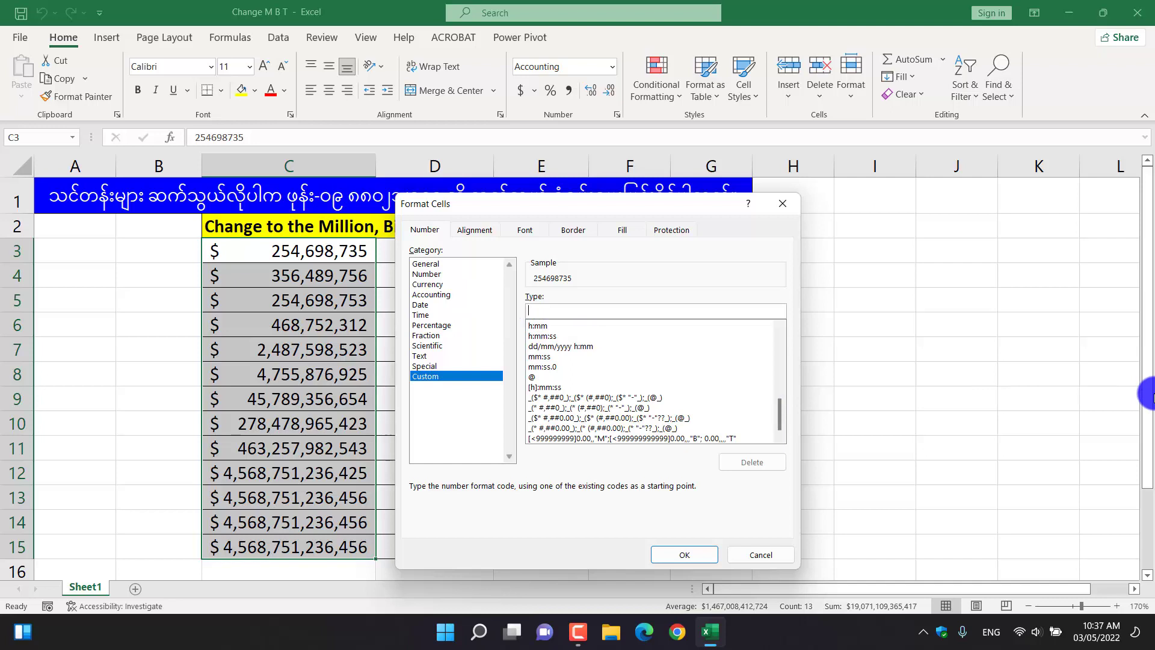
pyautogui.write('[')
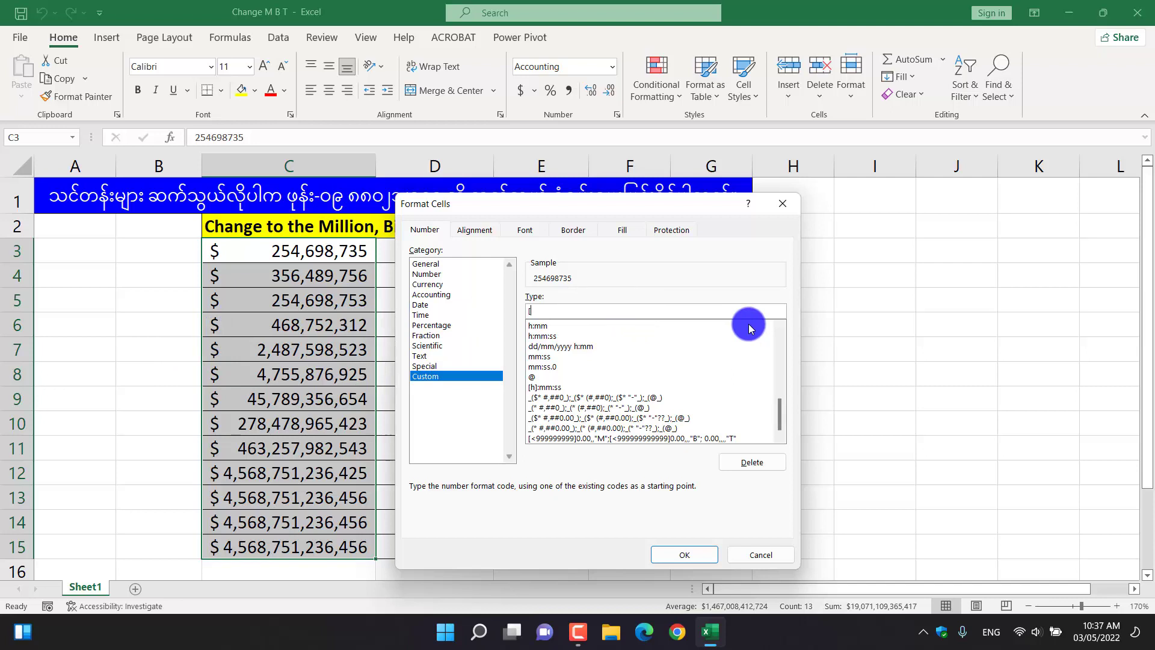
pyautogui.write('<')
pyautogui.write('999999999')
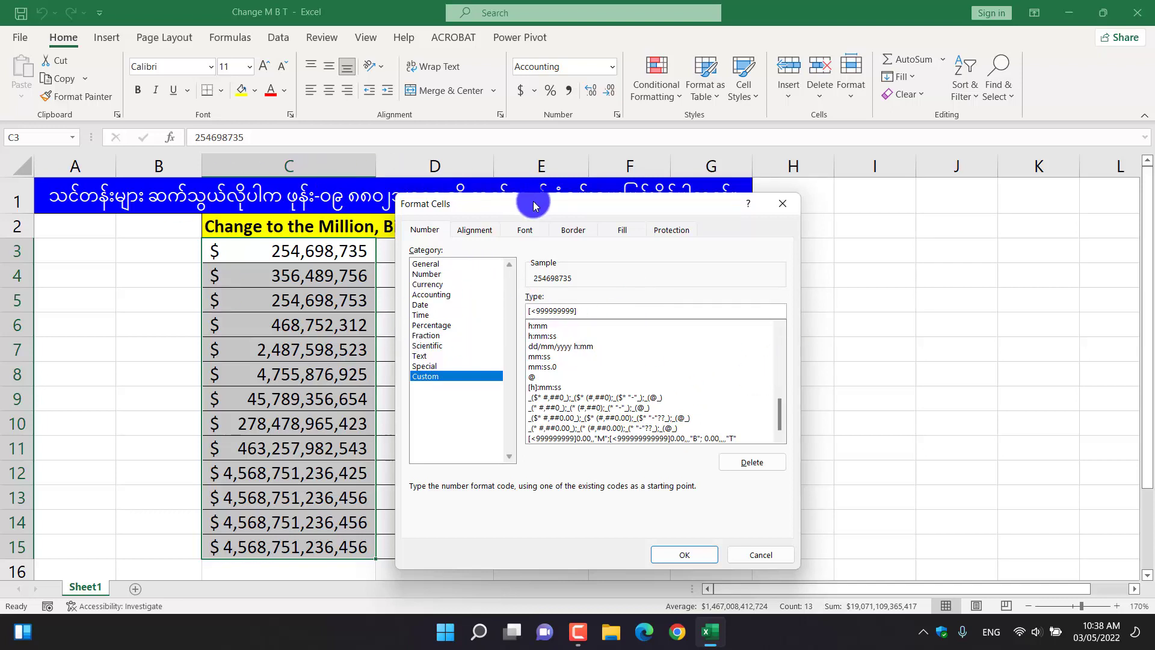
pyautogui.moveTo(534, 206); pyautogui.dragTo(589, 205)
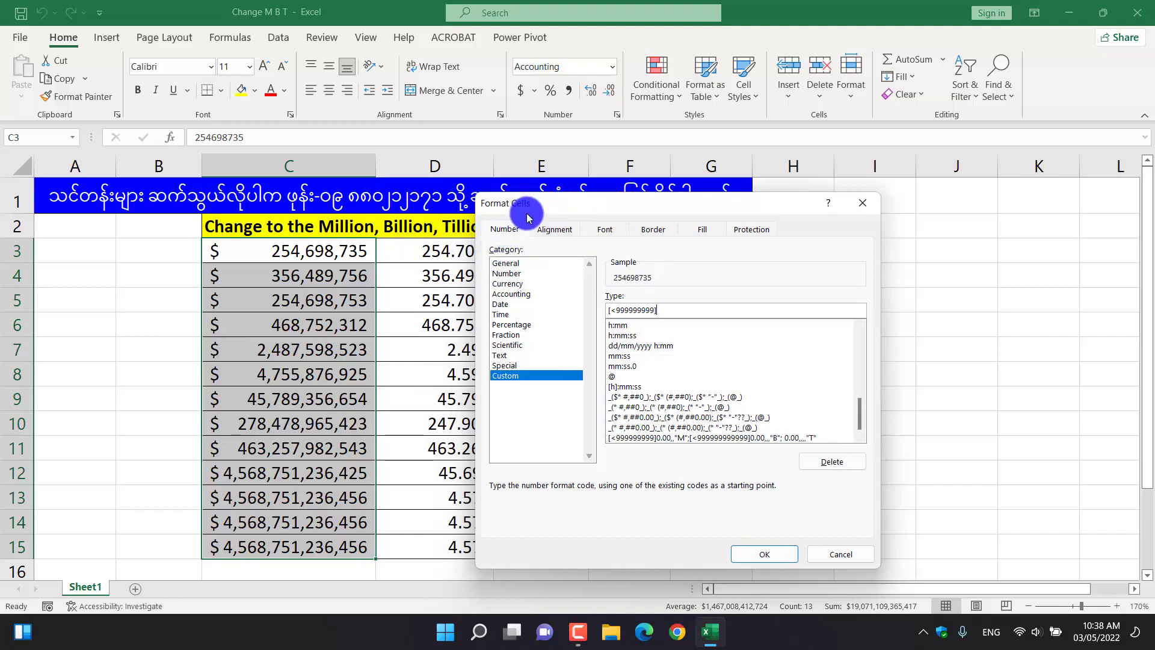
pyautogui.moveTo(528, 217)
pyautogui.mouseDown()
pyautogui.moveTo(566, 224)
pyautogui.moveTo(548, 224)
pyautogui.mouseUp()
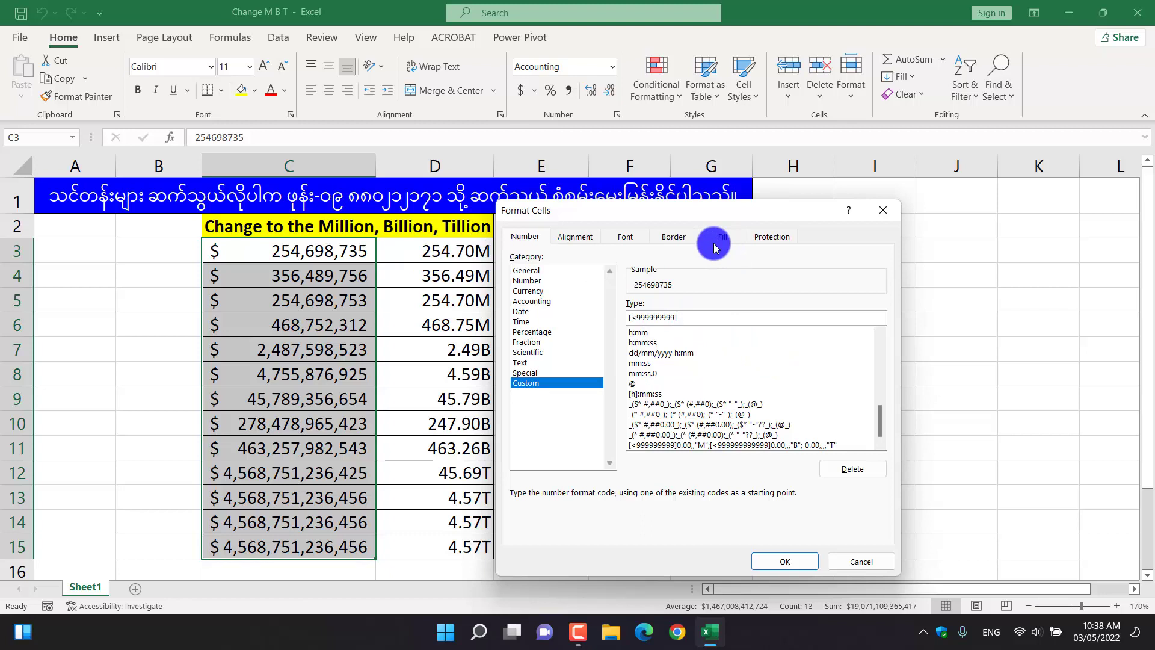
# Complete the millions section of the format code with 0.00,,"M".
pyautogui.write('0')
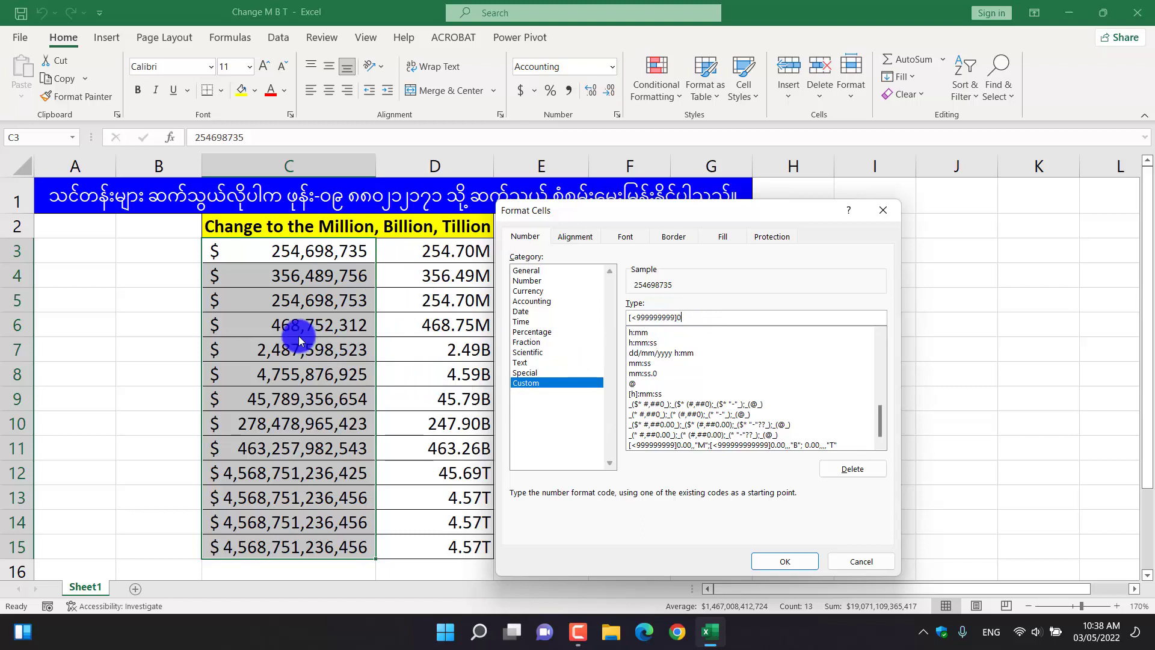
pyautogui.write('.')
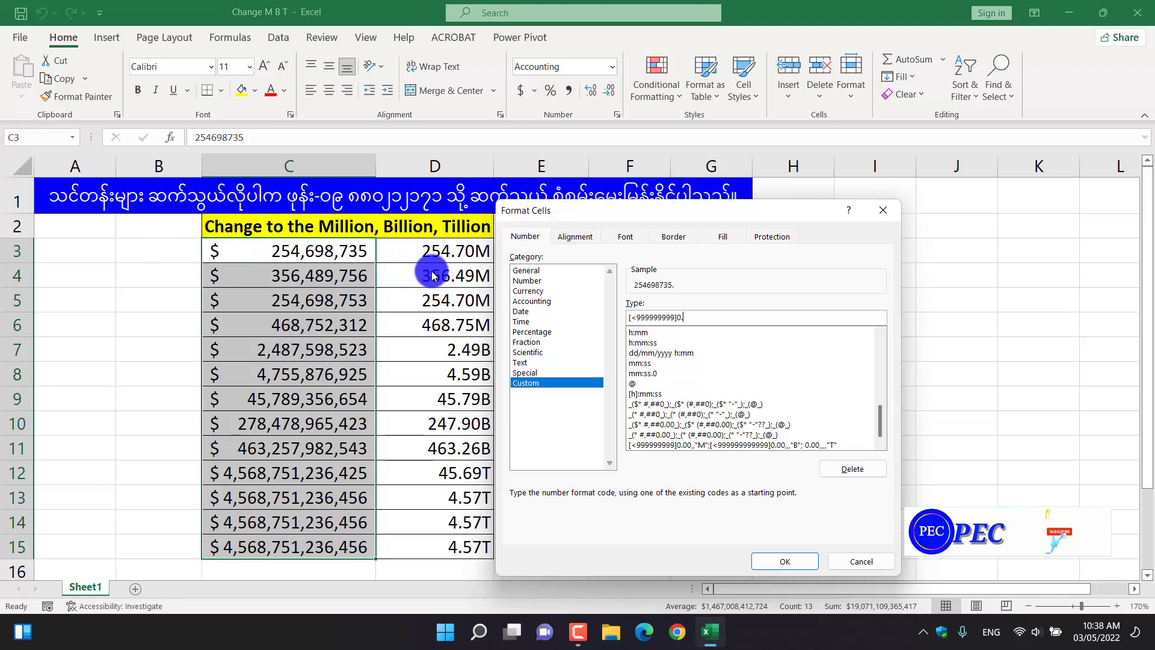
pyautogui.write('00')
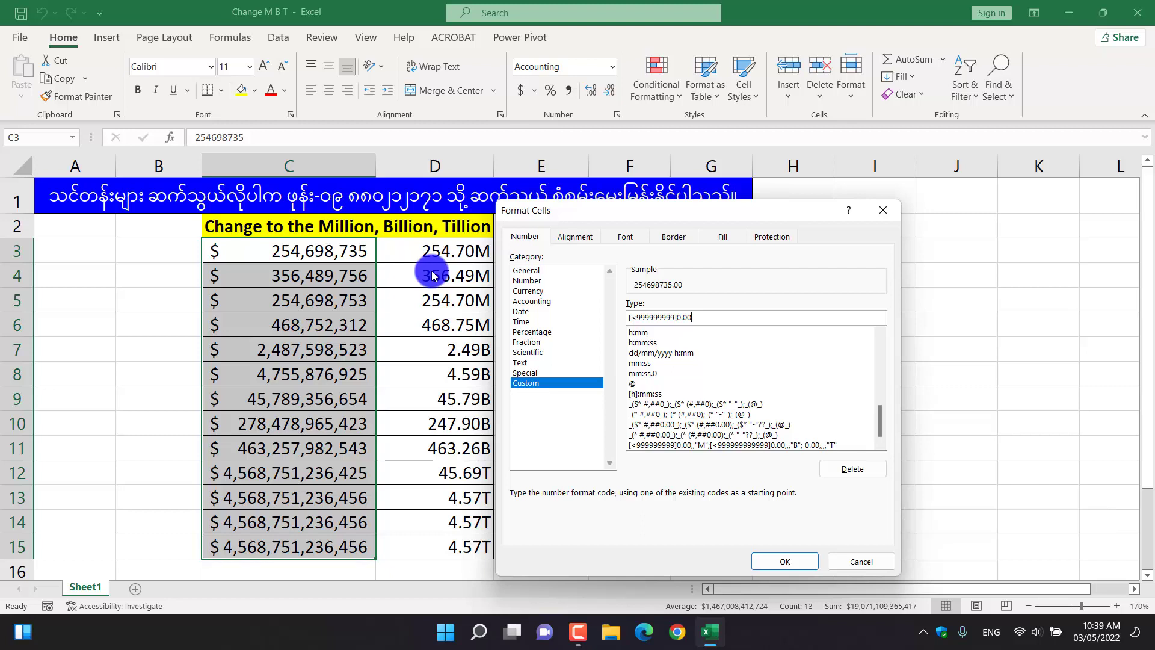
pyautogui.write(',,')
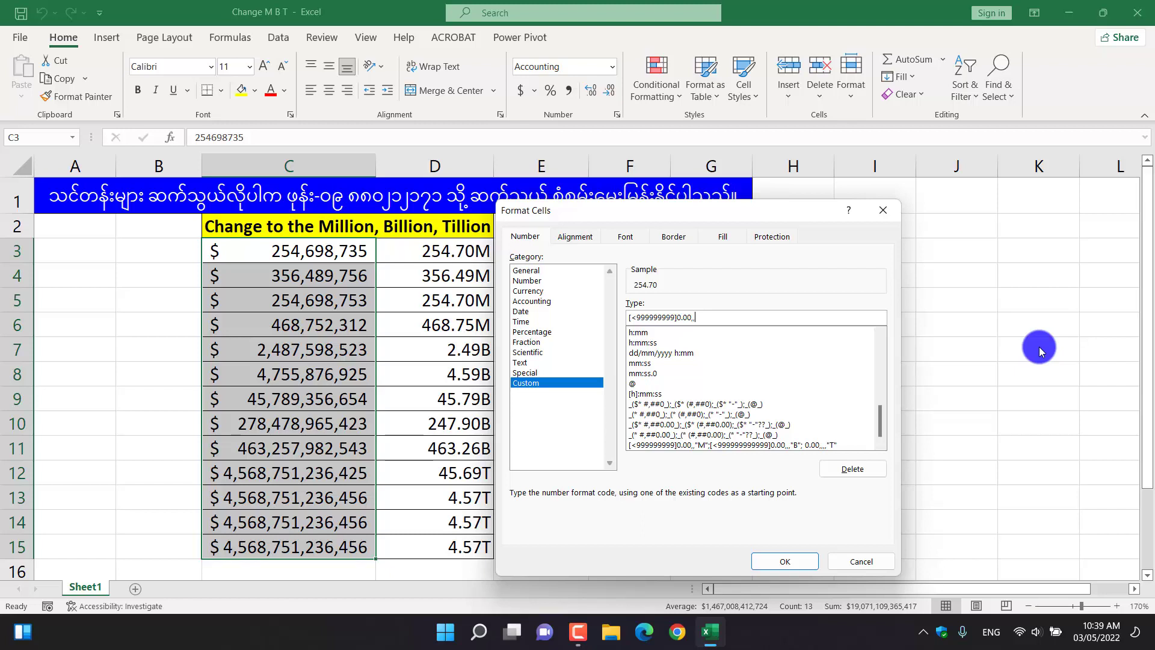
pyautogui.write('"M')
pyautogui.write('"')
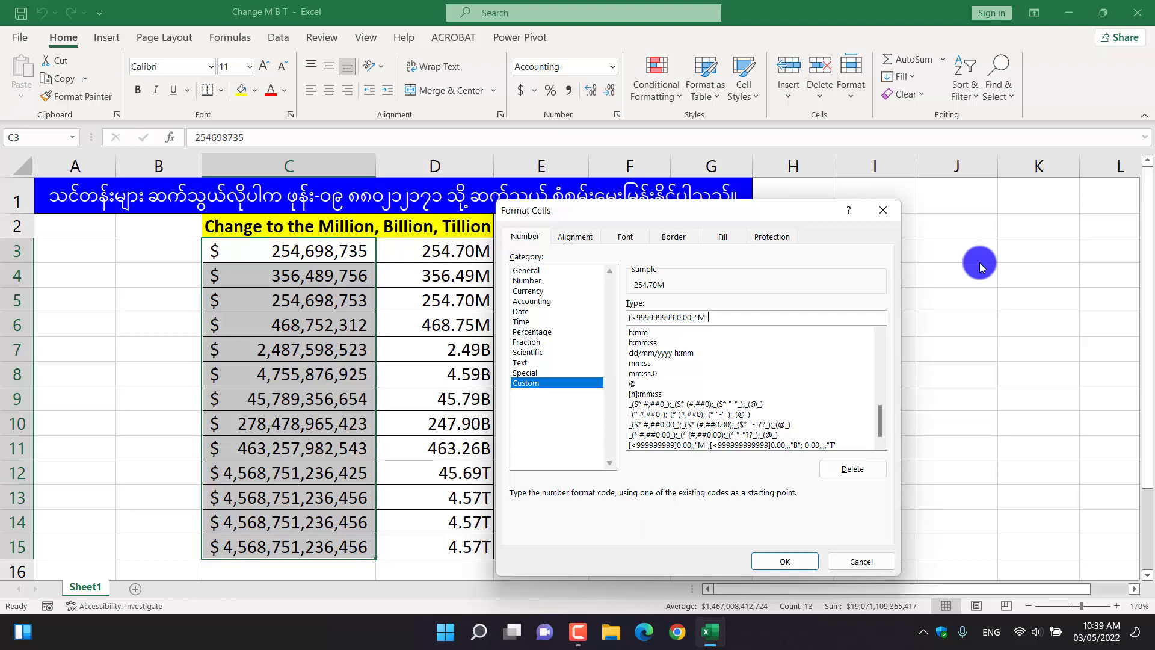
pyautogui.write(';[')
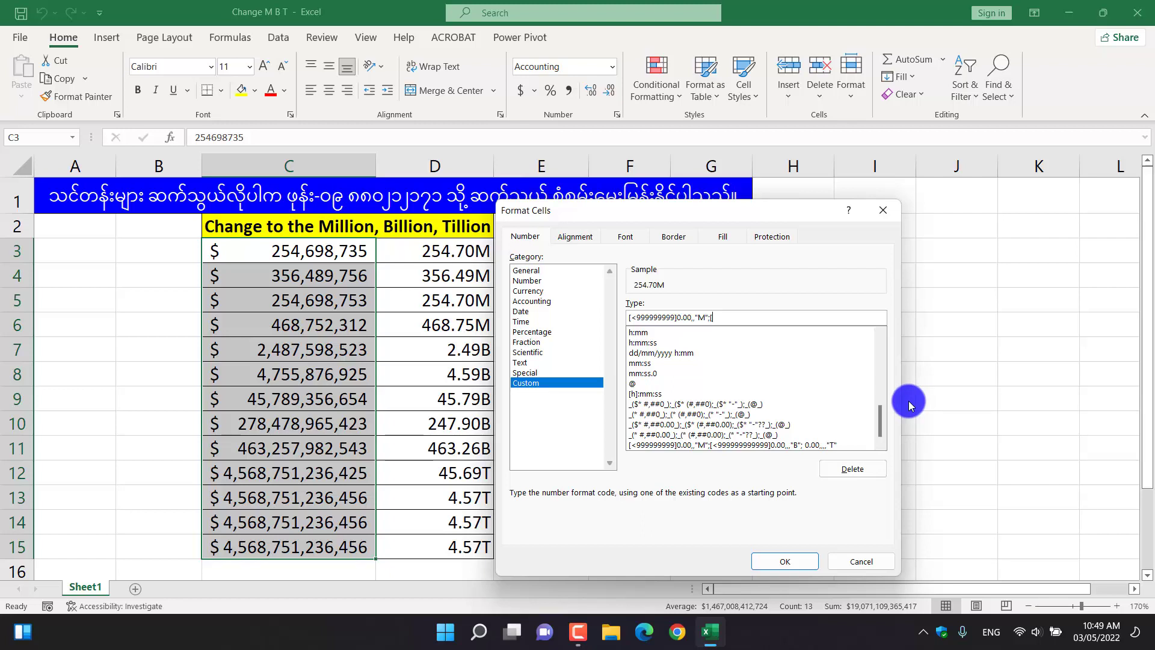
pyautogui.write('<')
pyautogui.write('99999')
pyautogui.write('9999999')
pyautogui.write('0.00')
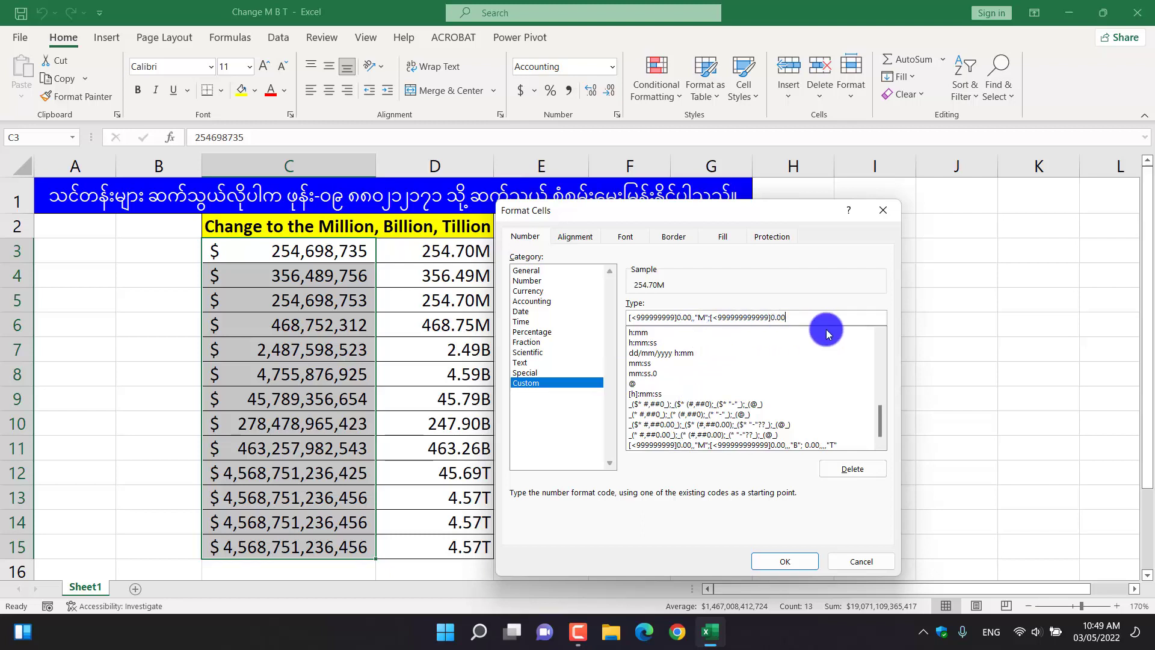
# Complete the billions section with three scaling commas and the suffix "B", ending it with a semicolon.
pyautogui.write(',,')
pyautogui.write('B"')
pyautogui.write(';')
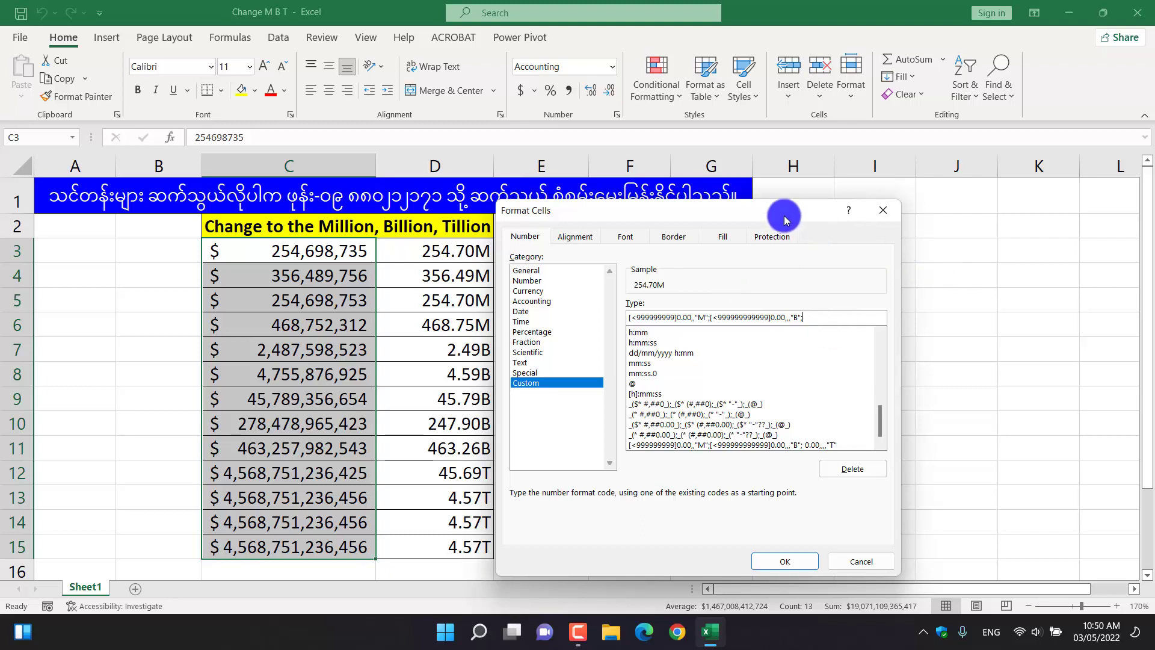
# Add the trillions section 0.00,,,,"T" to the format code and apply the custom format to the selected cells.
pyautogui.moveTo(782, 216); pyautogui.dragTo(846, 209)
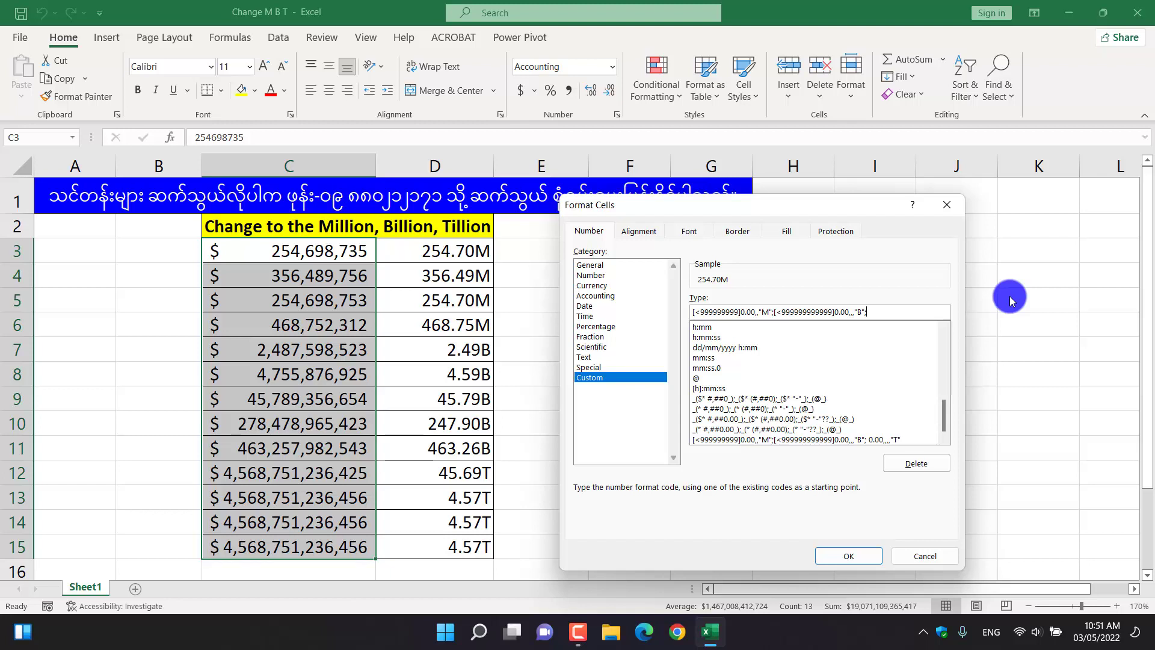
pyautogui.write('0.00')
pyautogui.write(',,,')
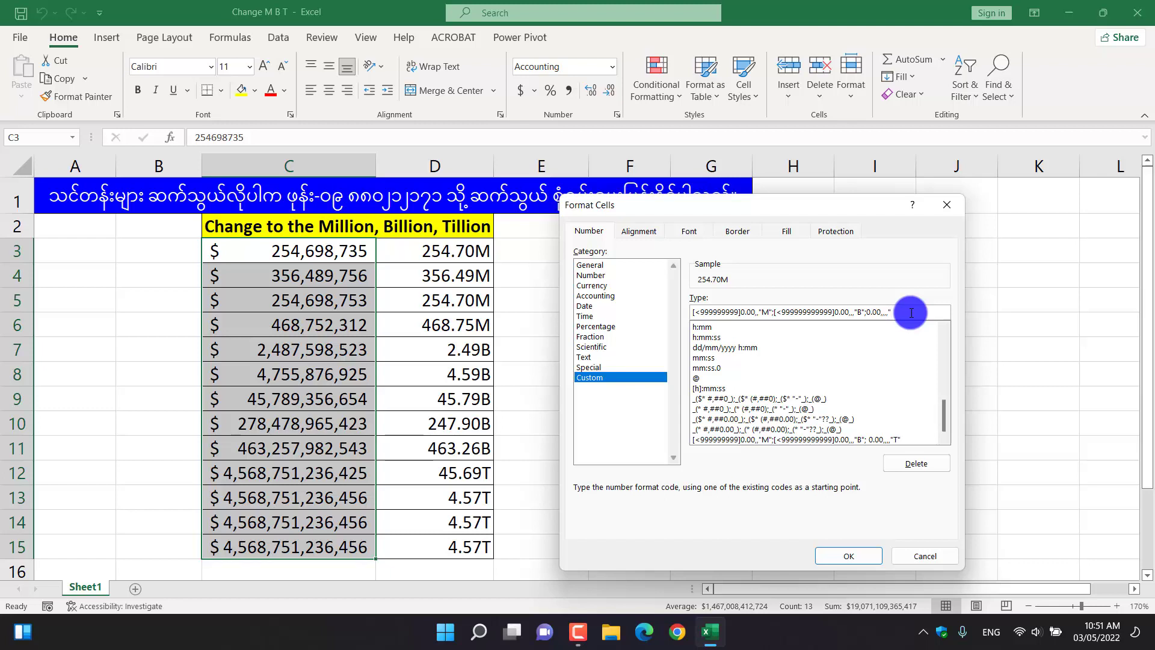
pyautogui.write('T')
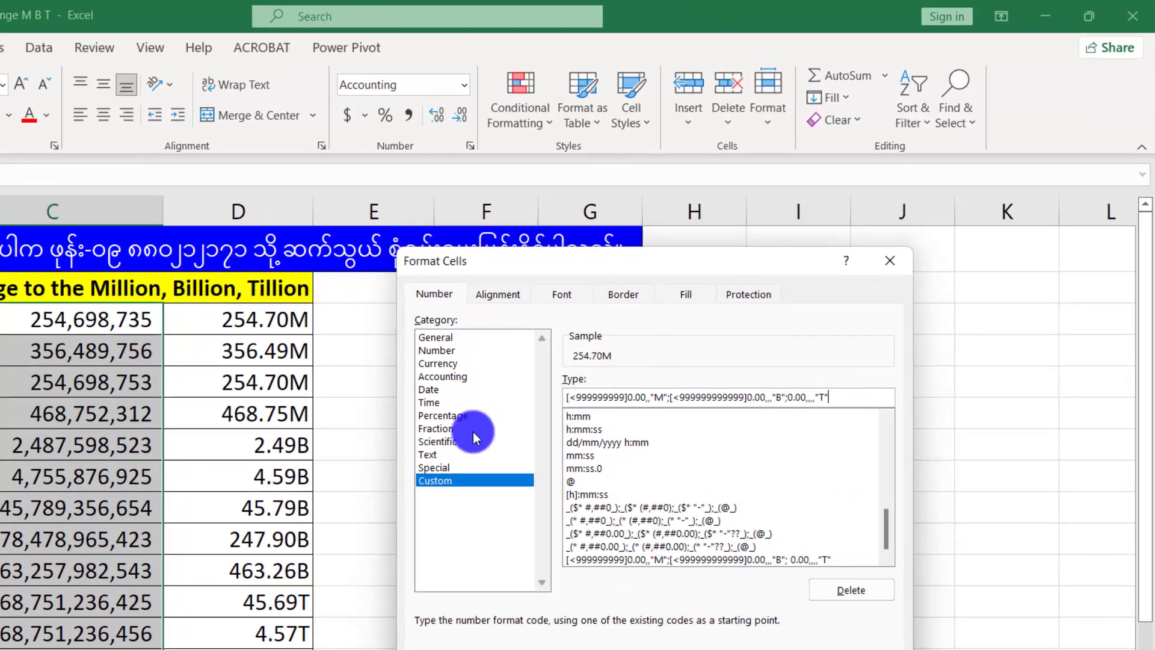
pyautogui.write('"')
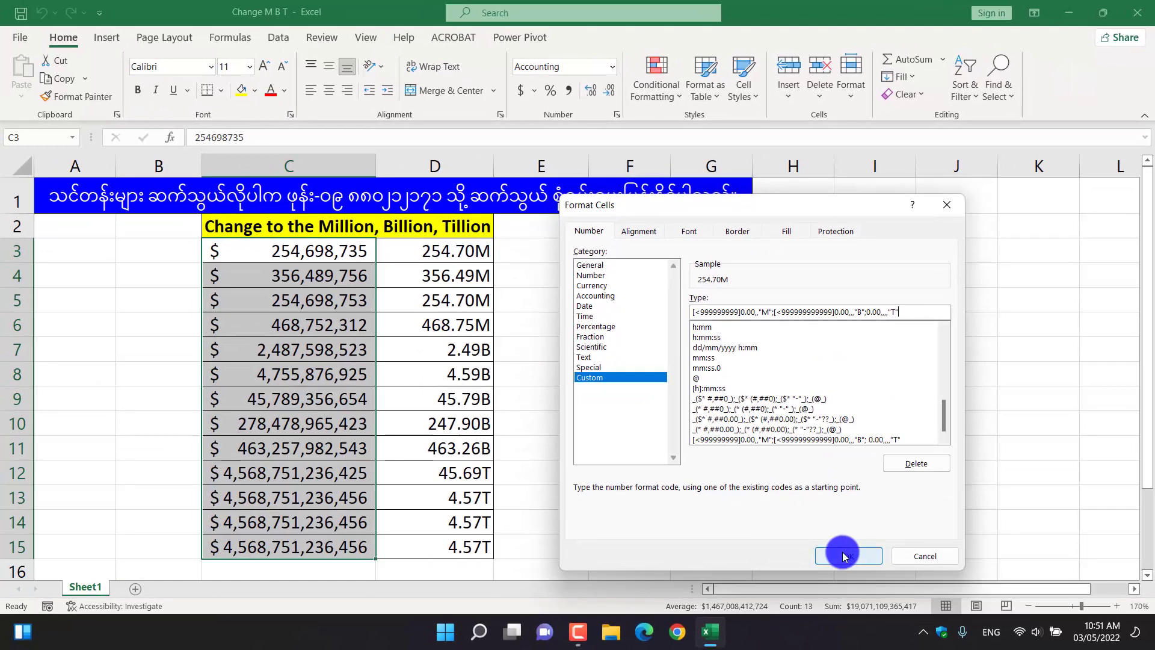
pyautogui.click(843, 555)
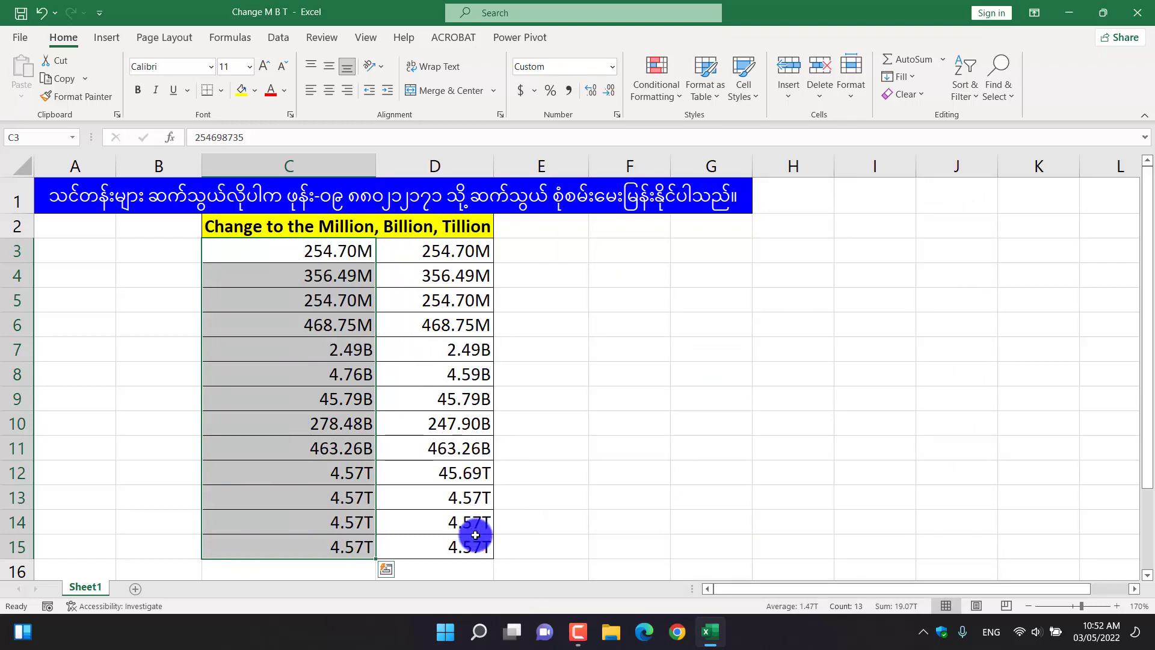
# Inspect the underlying value stored in cell C5, leaving it unedited.
pyautogui.click(338, 291)
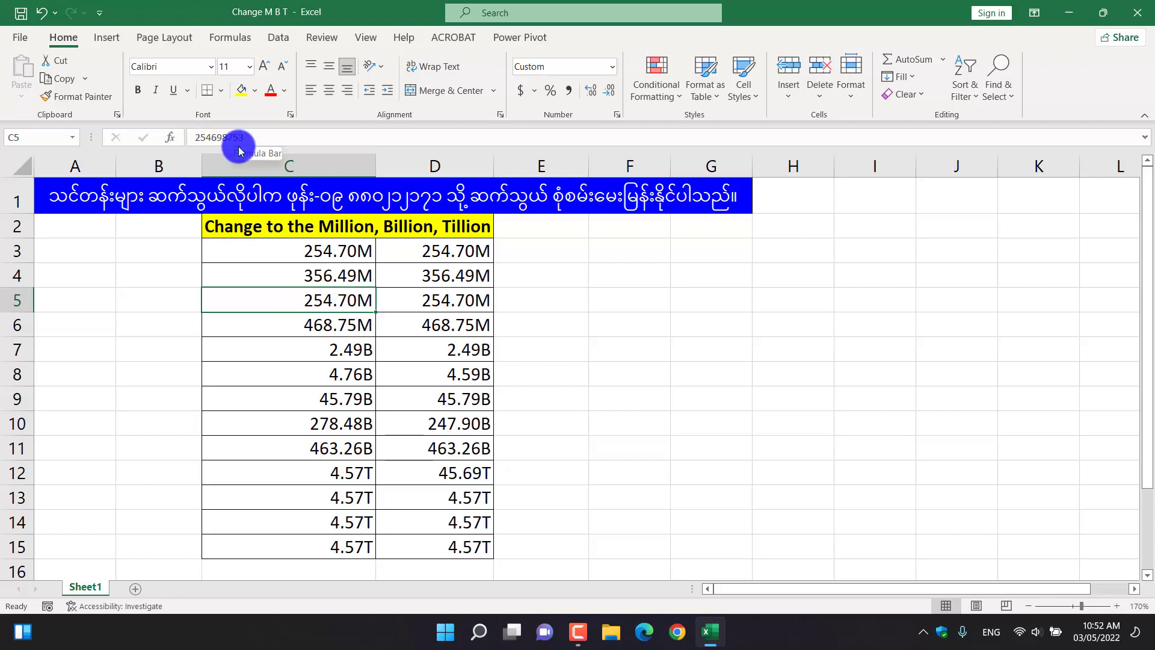
pyautogui.doubleClick(344, 307)
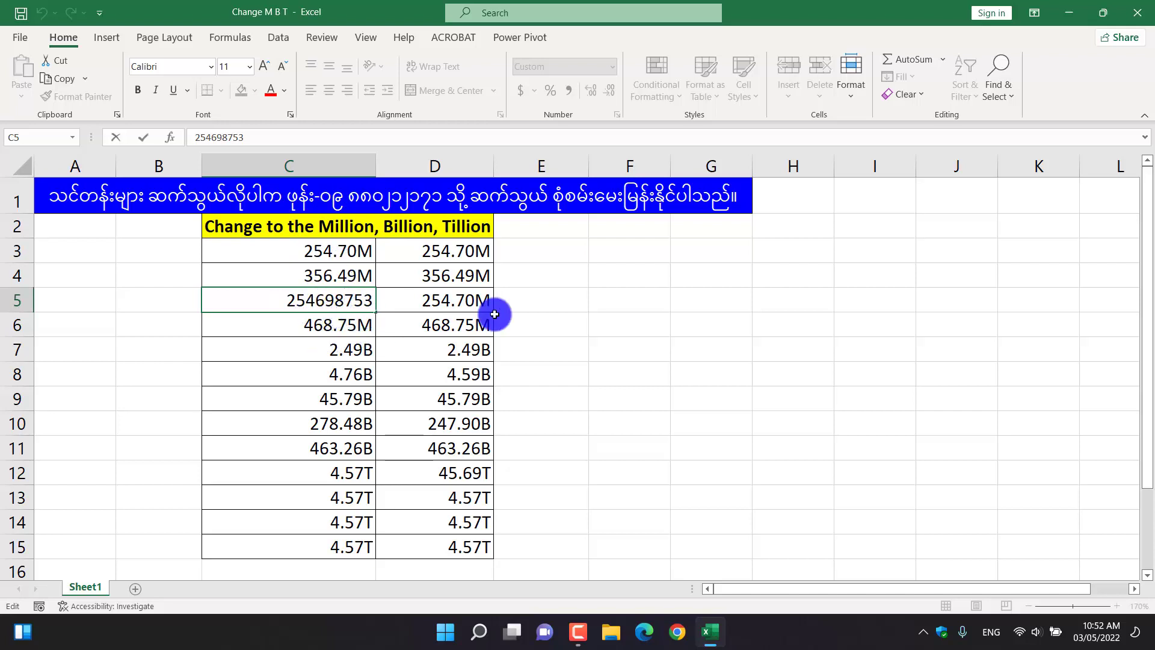
pyautogui.click(597, 314)
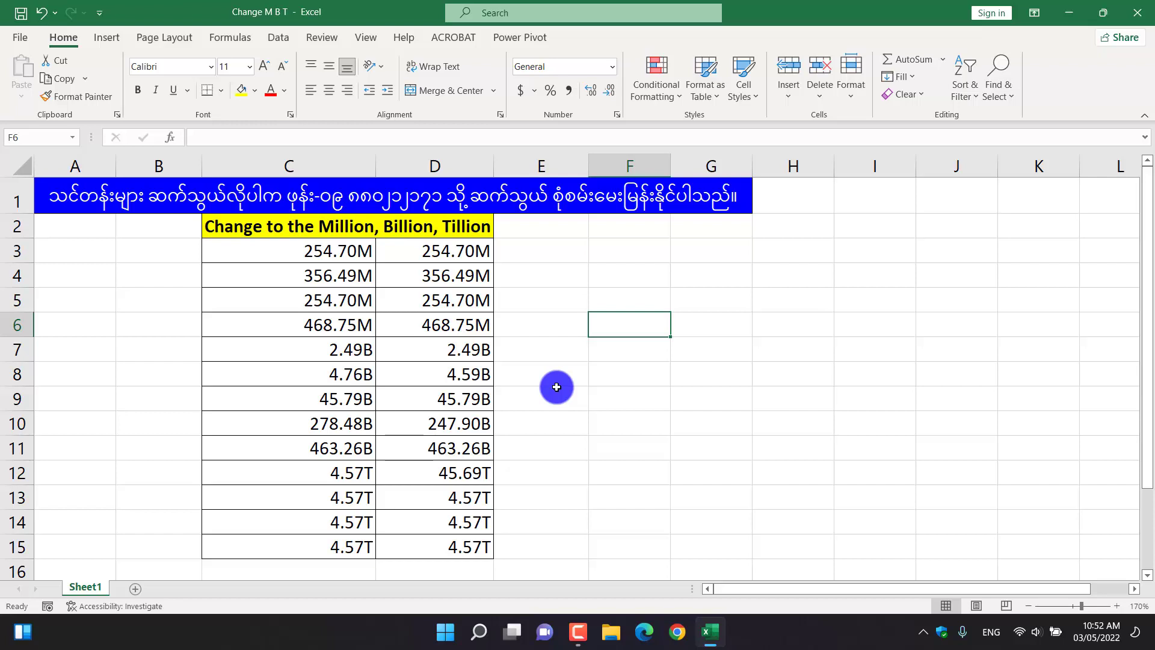
# Minimize the workbook window and refresh the desktop.
pyautogui.click(1069, 12)
pyautogui.rightClick(504, 49)
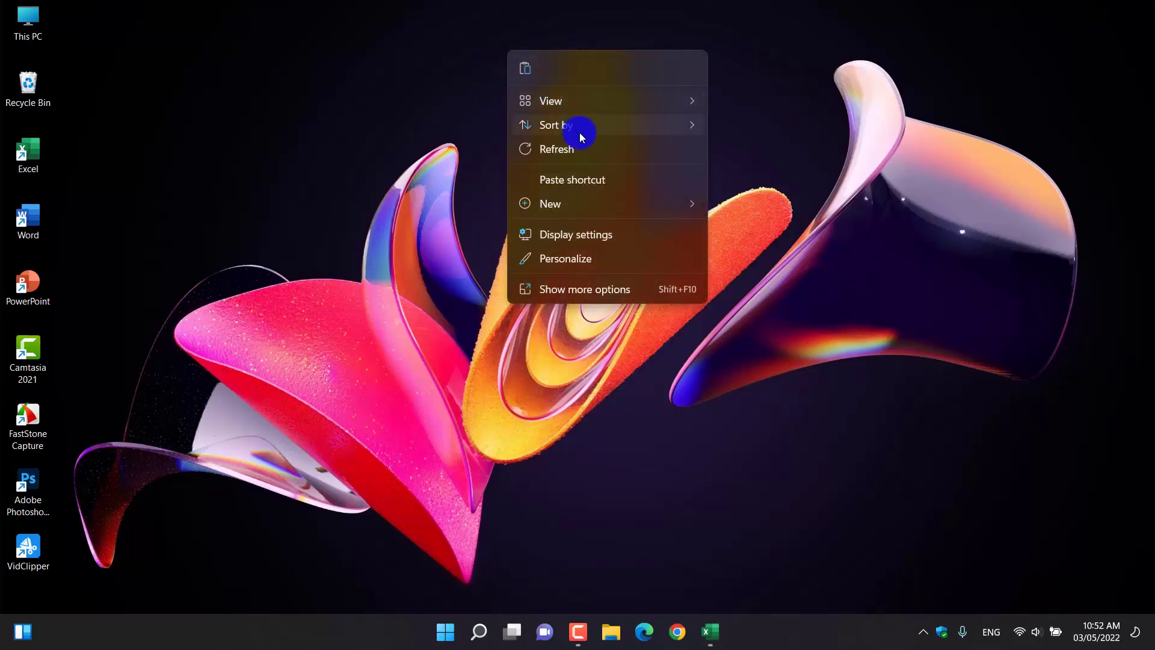
pyautogui.click(587, 149)
pyautogui.click(574, 629)
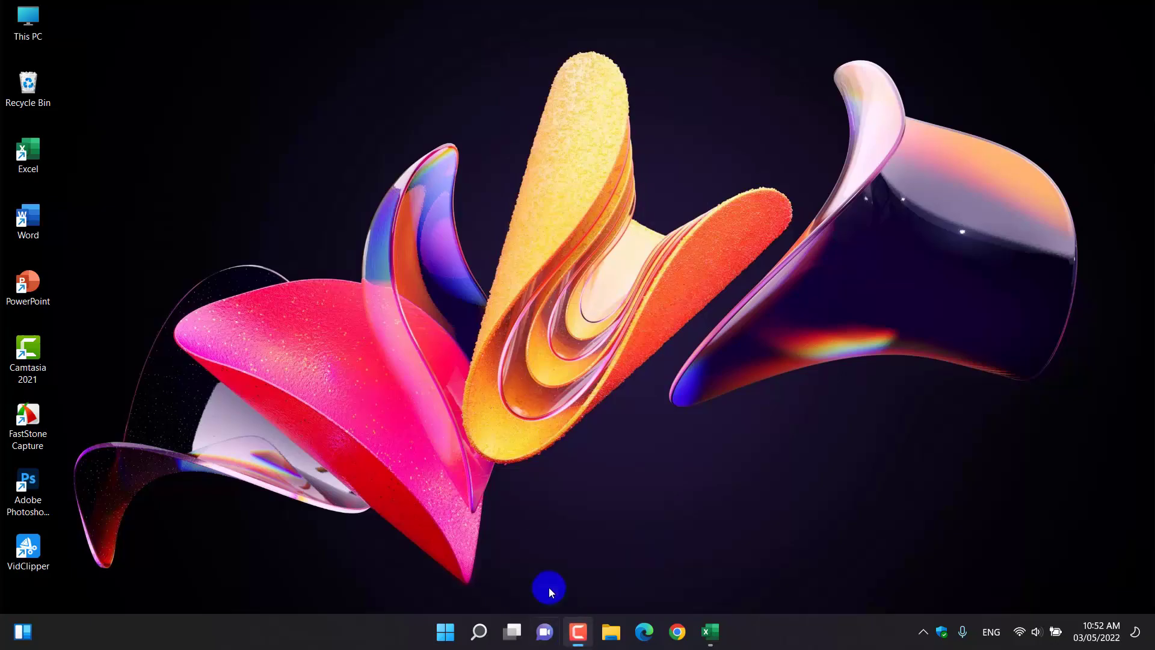